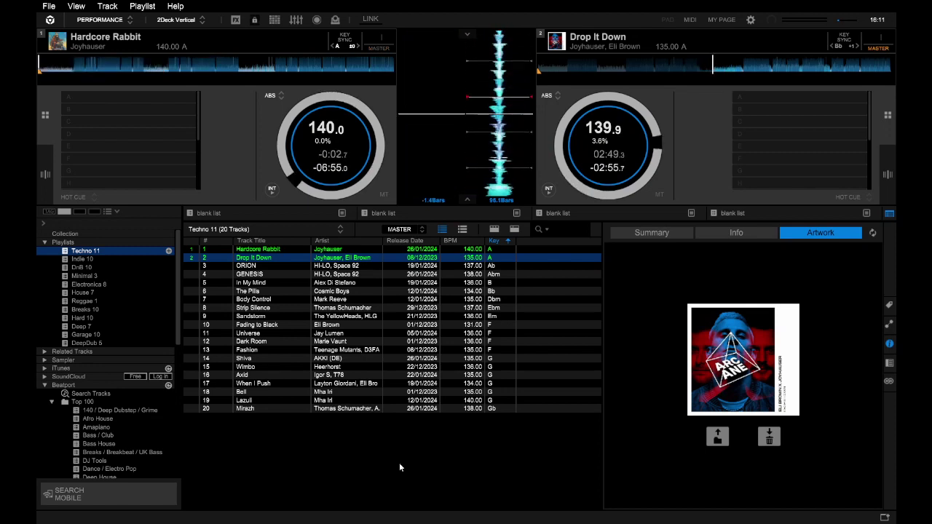
Load ORION from the Techno 11 playlist onto deck 1 and GENESIS onto deck 2
drag(246, 266, 263, 129)
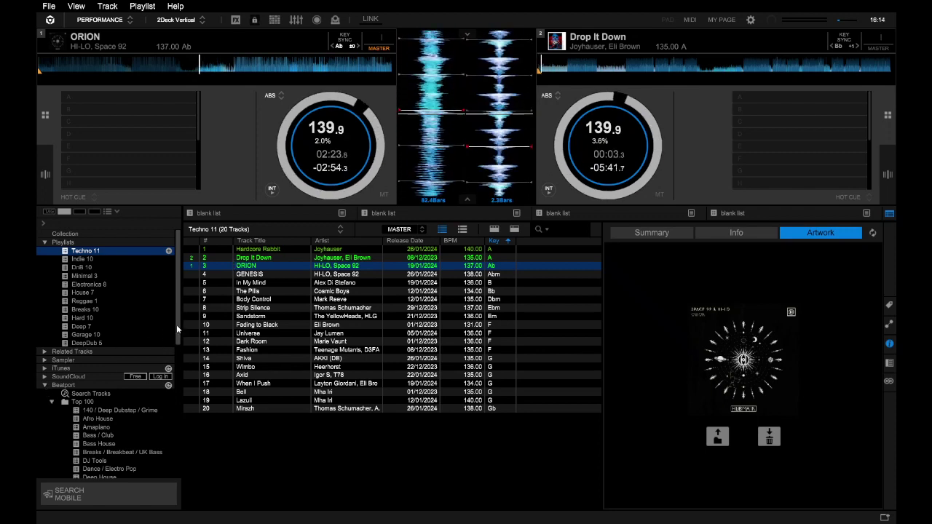
click(251, 274)
drag(429, 275, 670, 133)
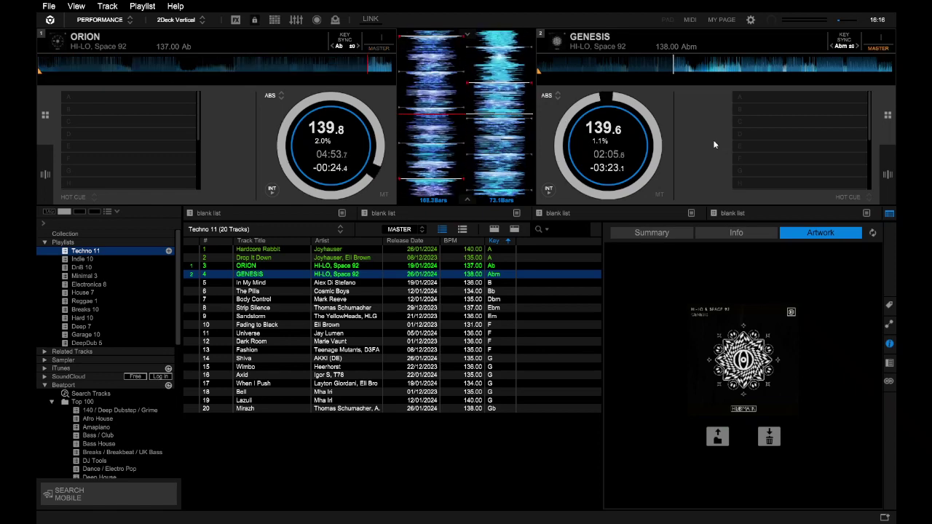
Replace ORION on deck 1 with In My Mind and bring its tempo up to about 139.7 BPM
key(x)
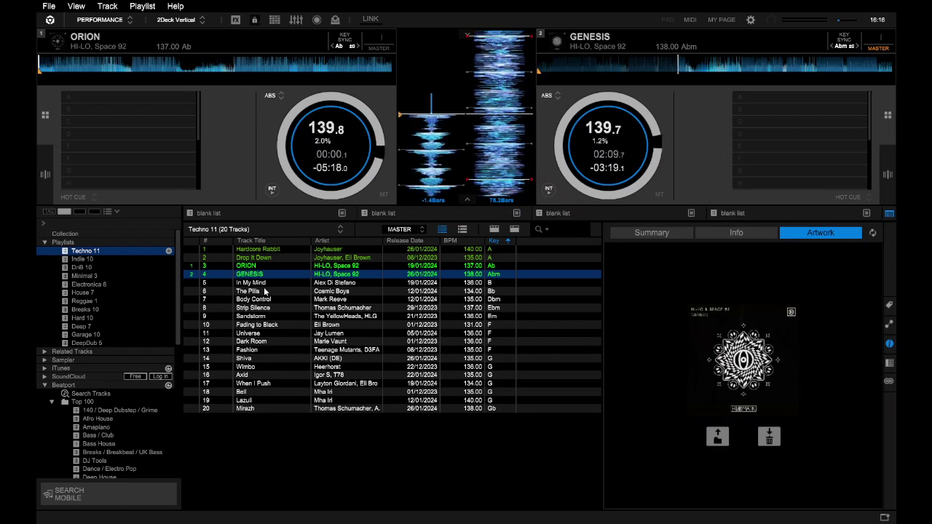
drag(262, 283, 340, 147)
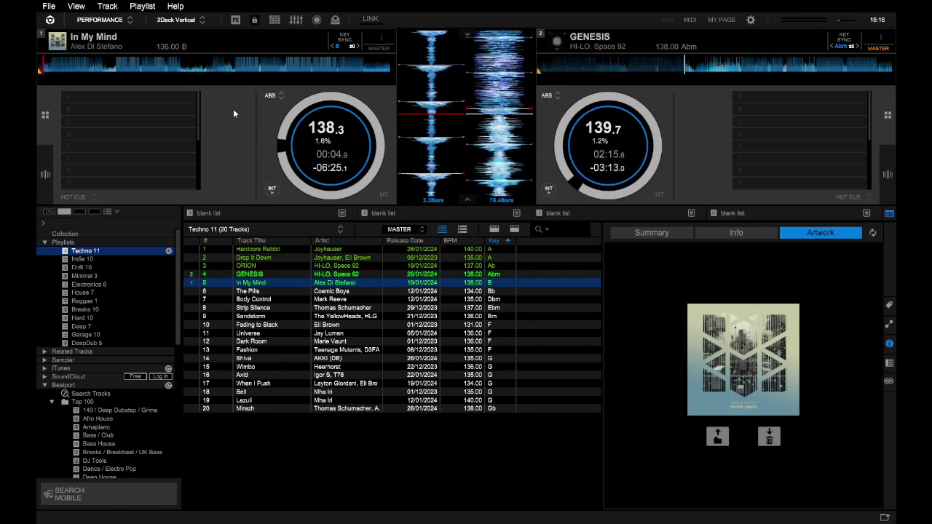
key(x)
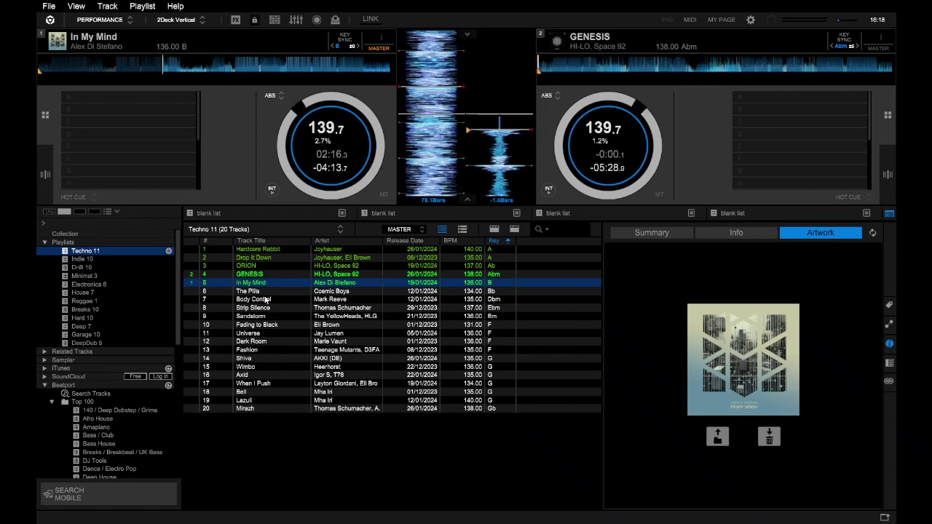
Load The Pills onto deck 2 and Body Control onto deck 1 from the playlist
click(258, 291)
drag(557, 215, 655, 156)
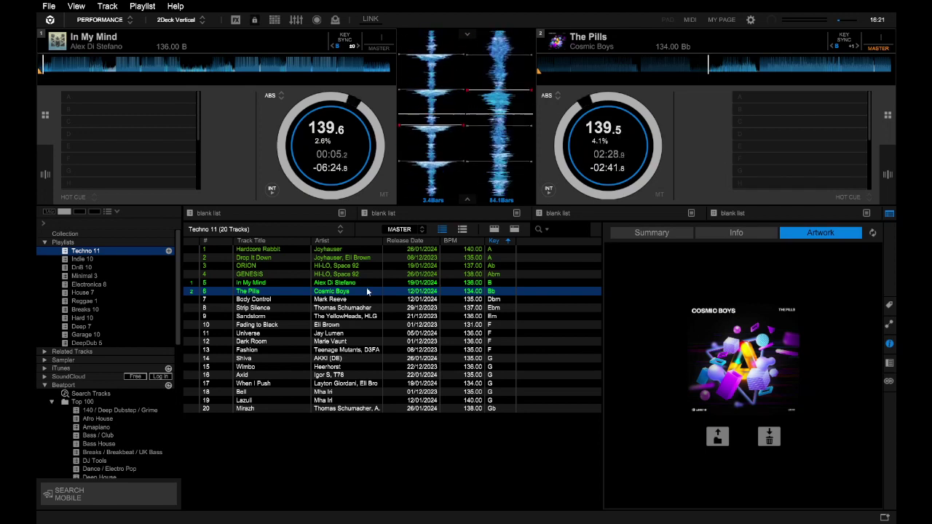
click(276, 300)
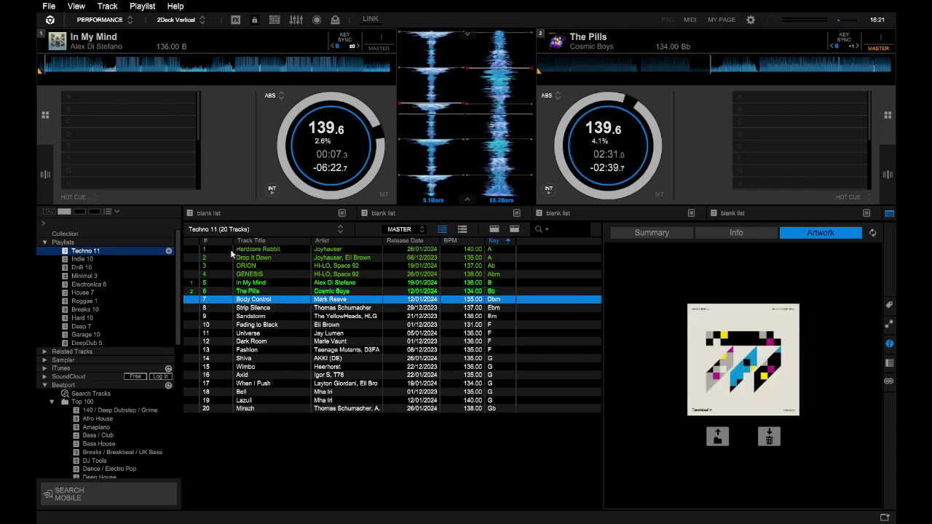
drag(231, 252, 311, 142)
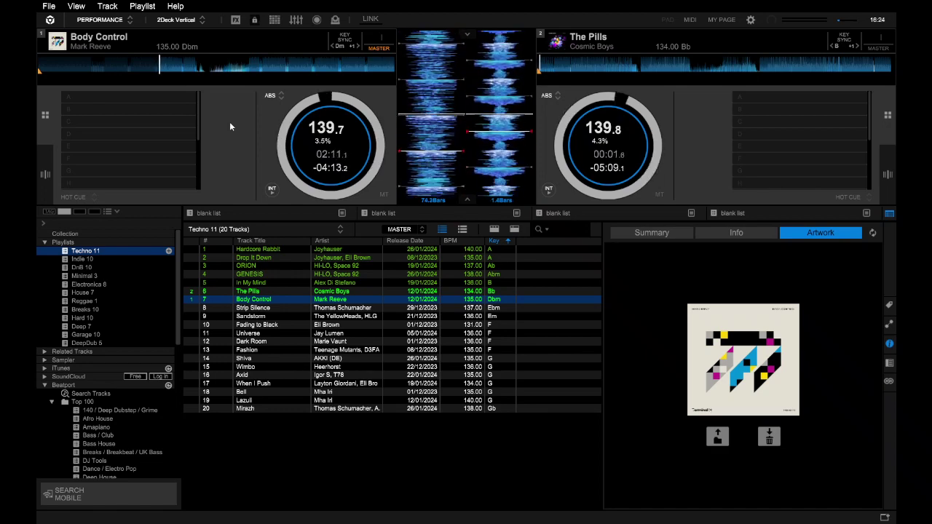
Load Strip Silence onto deck 2, and stop Body Control on deck 1 and return it to its start
click(248, 308)
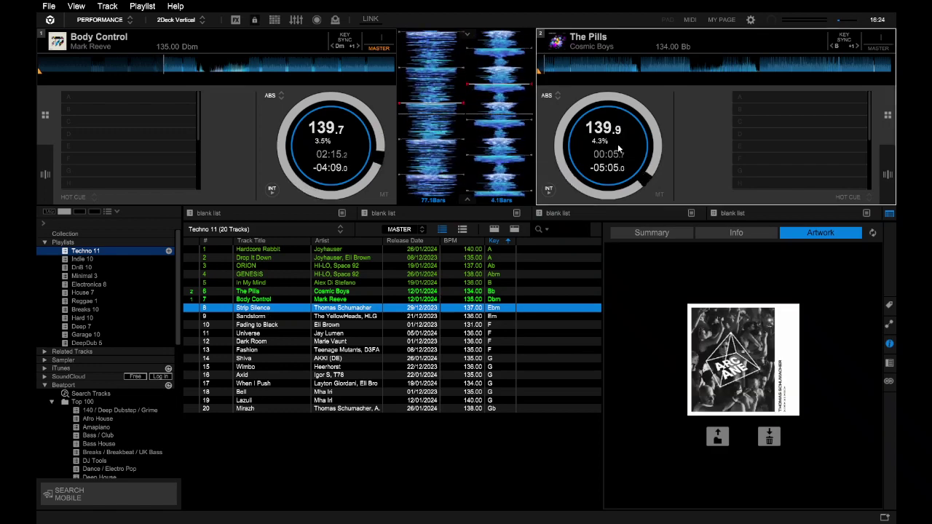
key(shift+Right)
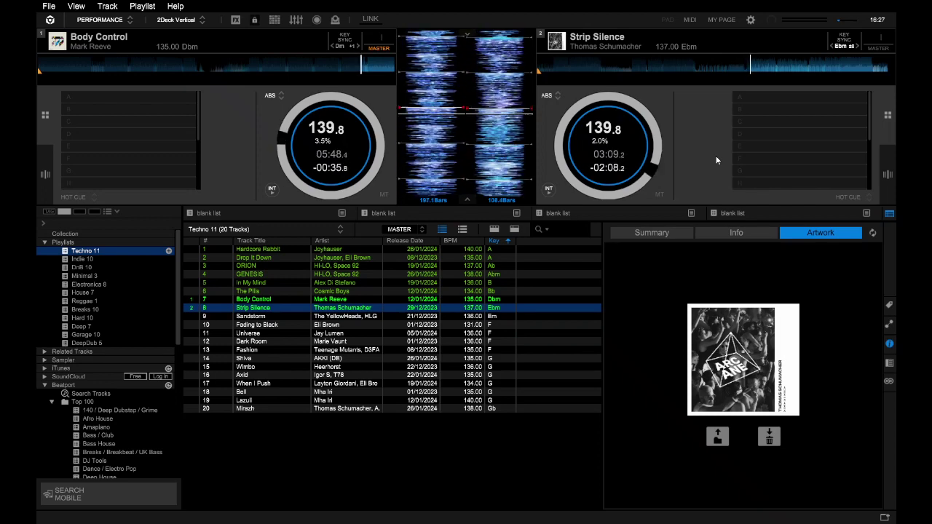
key(z)
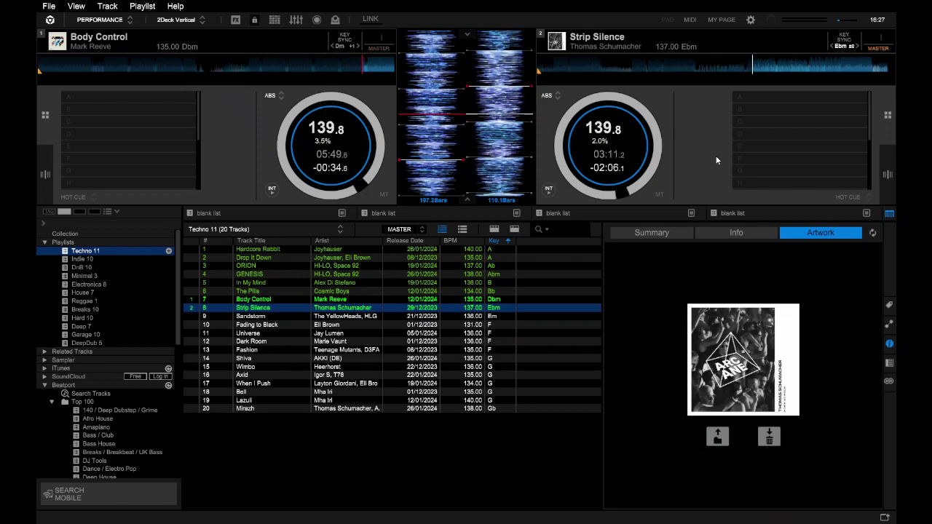
key(x)
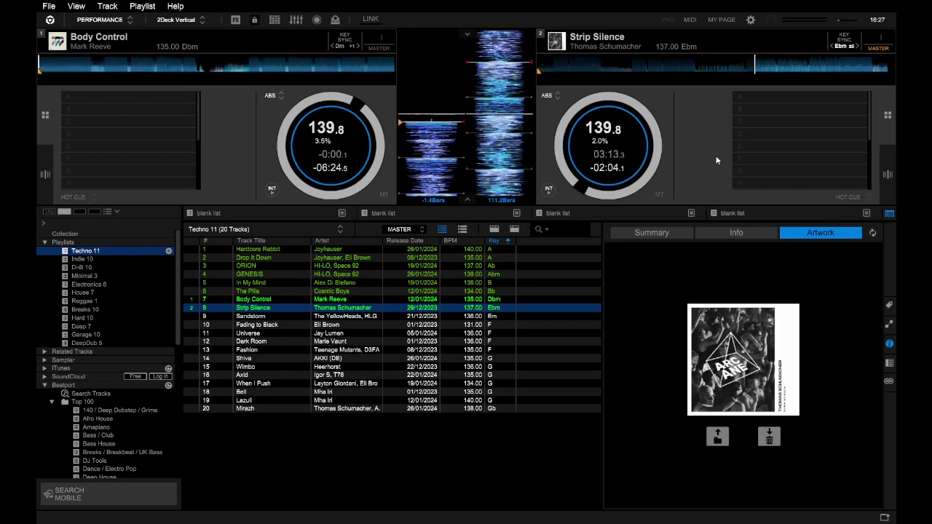
Load Sandstorm onto deck 1 and lower its tempo to about 139.8 BPM to match deck 2
click(276, 320)
drag(277, 319, 222, 126)
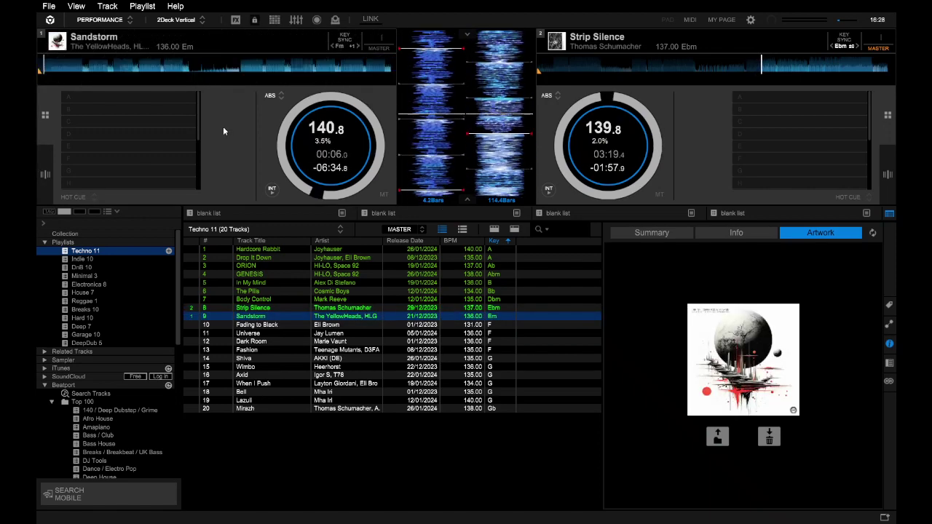
key(Left)
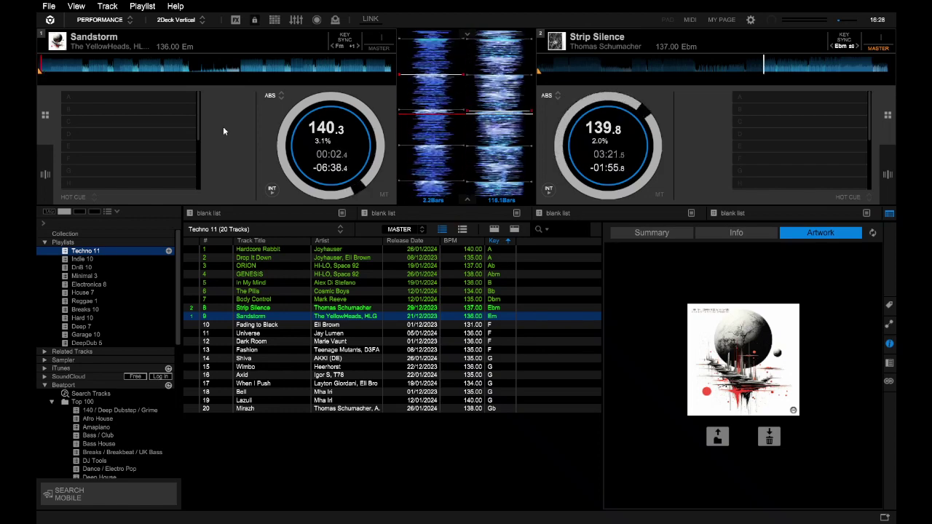
key(Left)
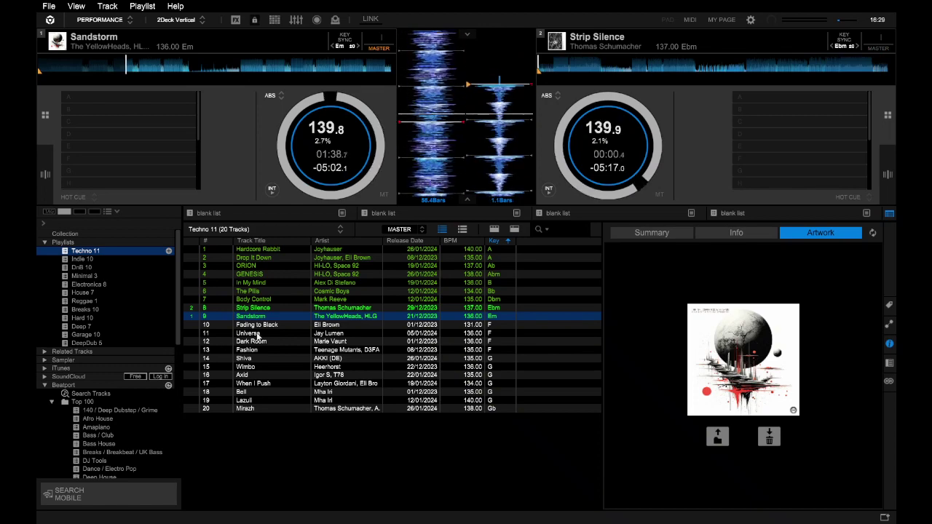
Load and start Fading to Black on deck 2, and replace Sandstorm on deck 1 with Universe
drag(255, 325, 615, 140)
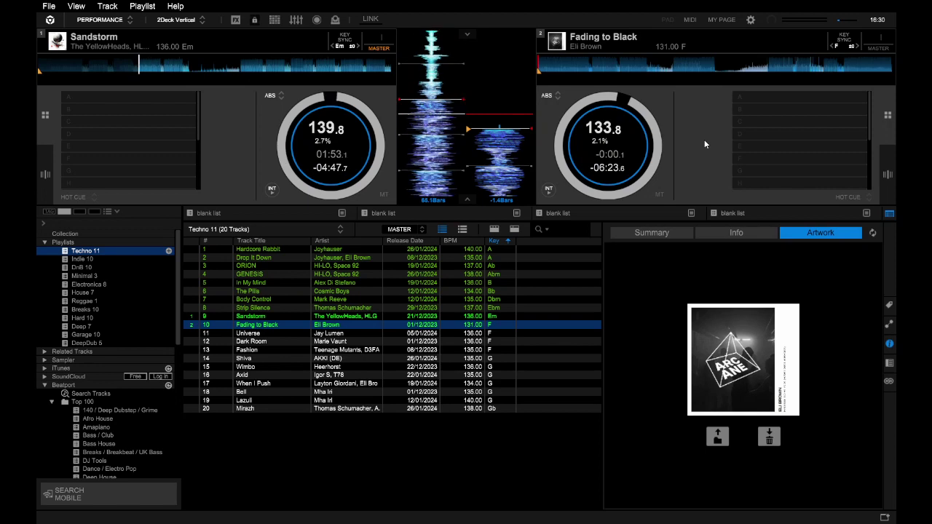
key(space)
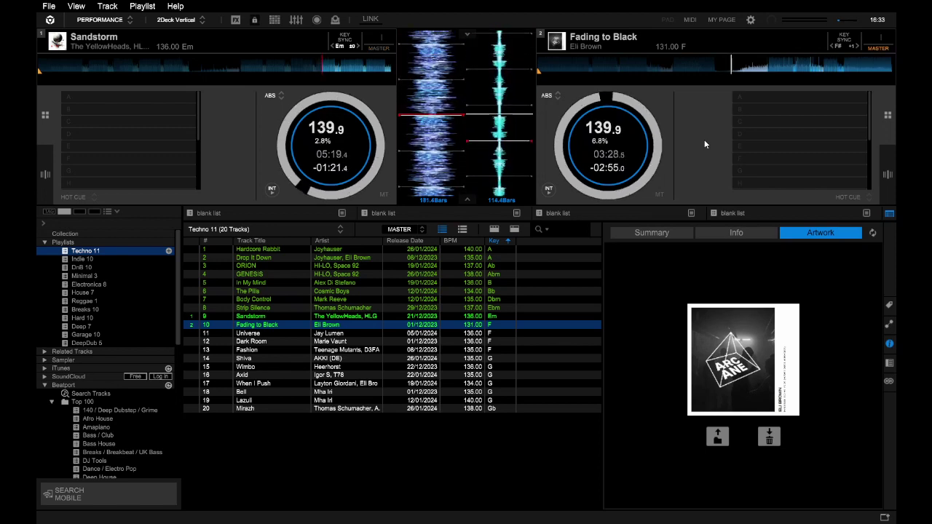
key(x)
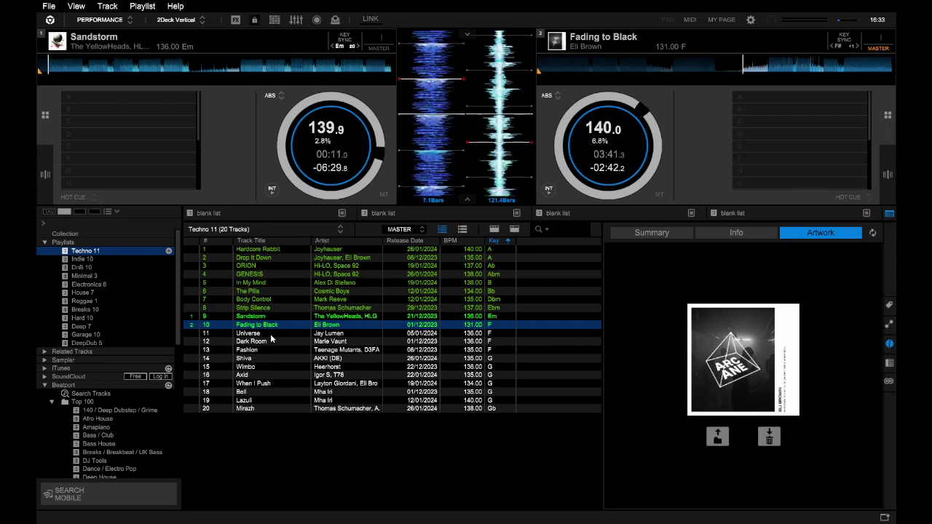
drag(271, 335, 244, 146)
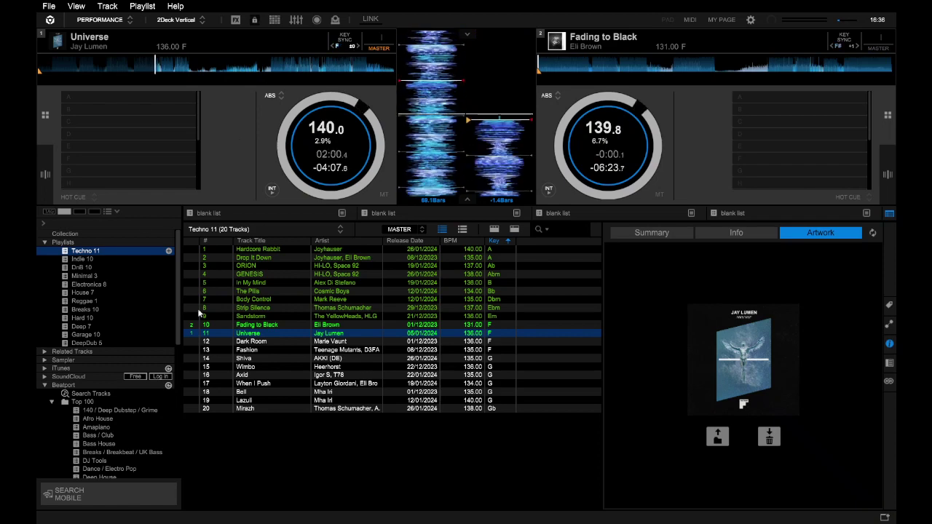
Load Dark Room onto deck 2 and Fashion onto deck 1
click(284, 343)
drag(283, 342, 624, 142)
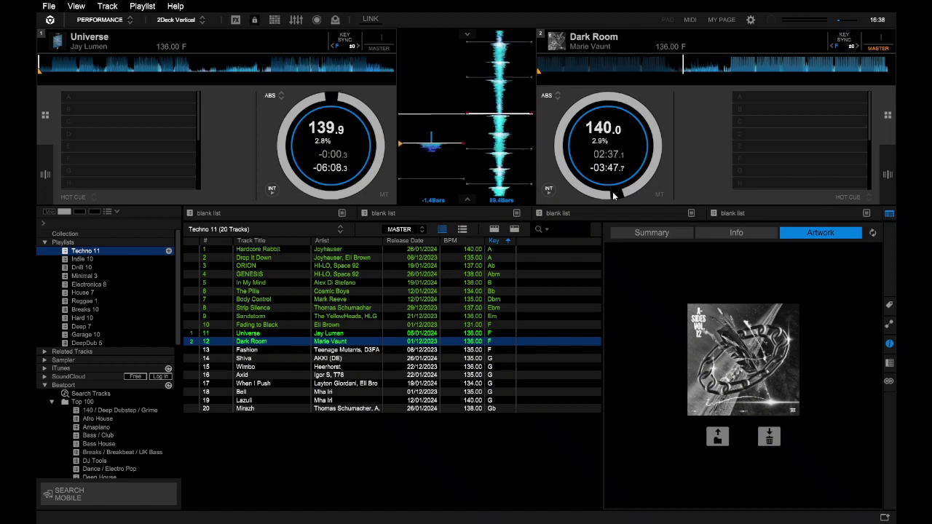
drag(244, 352, 253, 115)
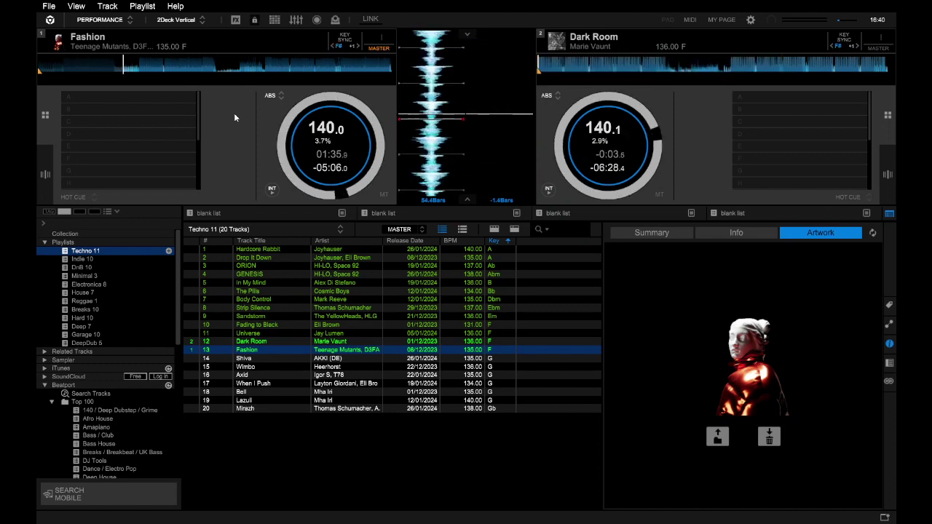
Load Shiva onto deck 2 and Wimbo onto deck 1
click(259, 358)
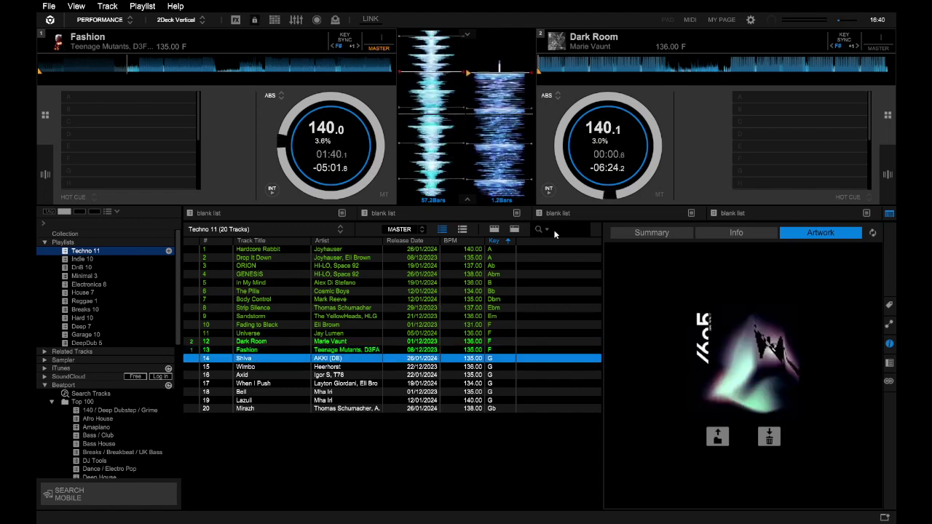
key(shift+Right)
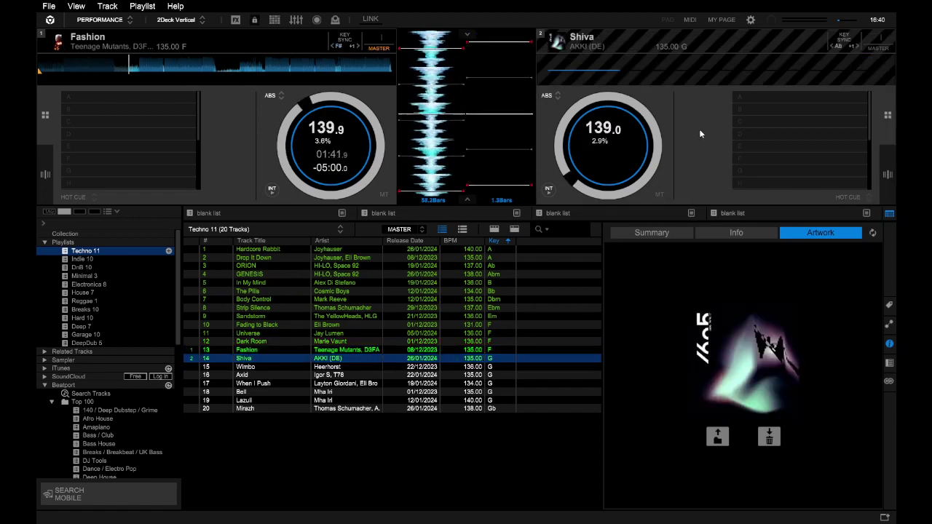
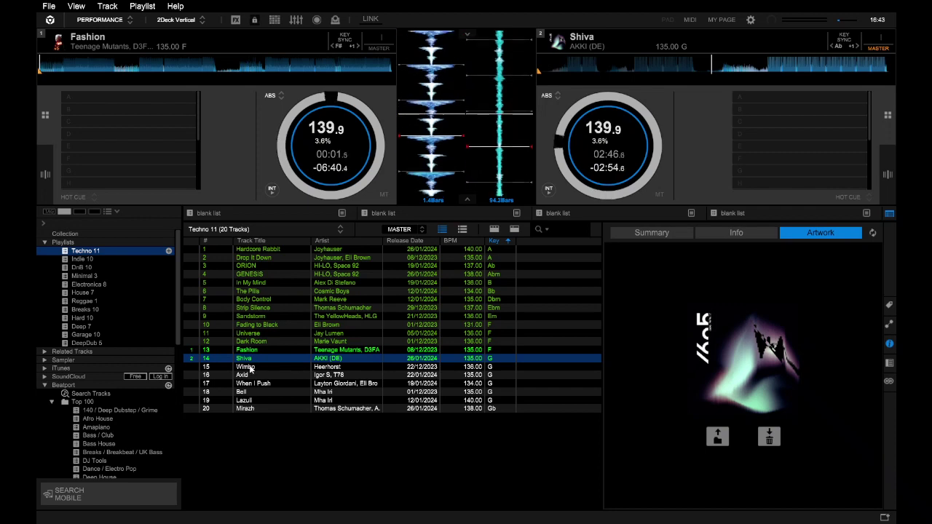
drag(247, 366, 273, 131)
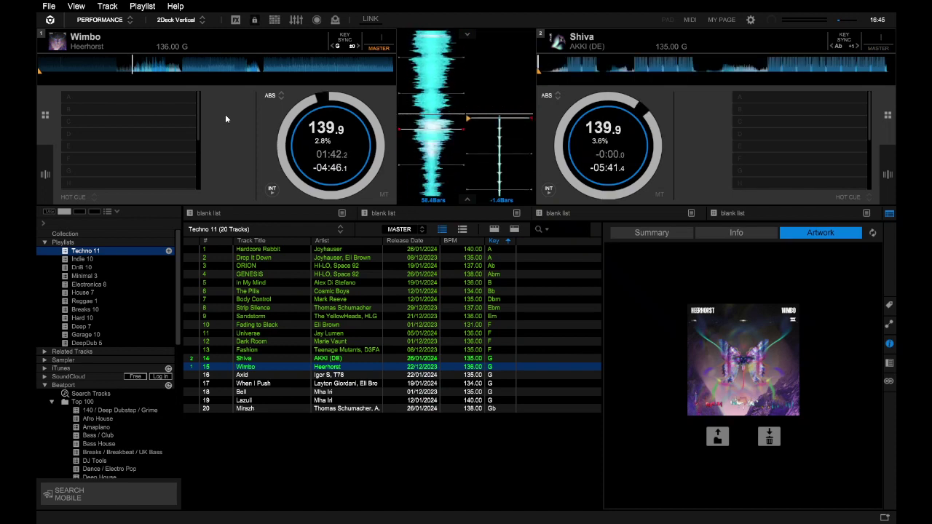
Load Axid onto deck 2, and When I Push onto deck 1 with its tempo raised to about 139.9 BPM
click(249, 376)
drag(249, 378, 622, 137)
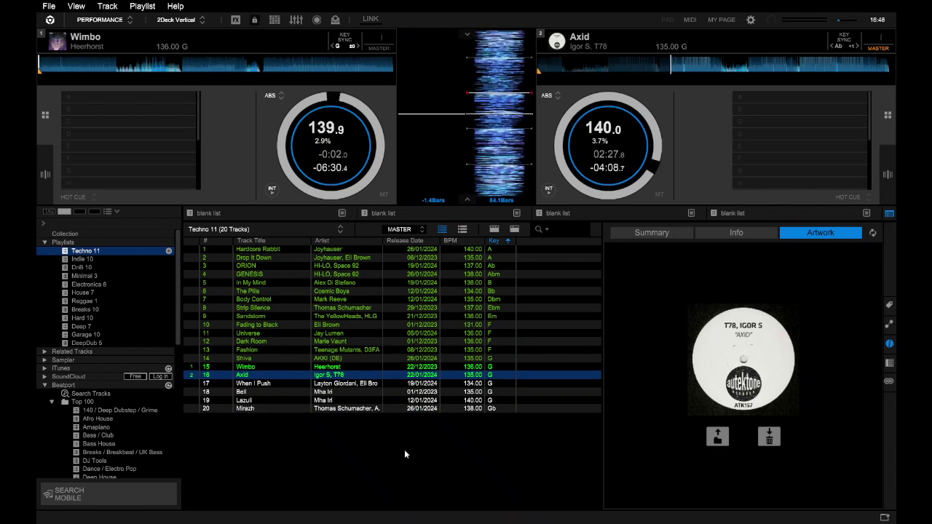
drag(266, 388, 261, 177)
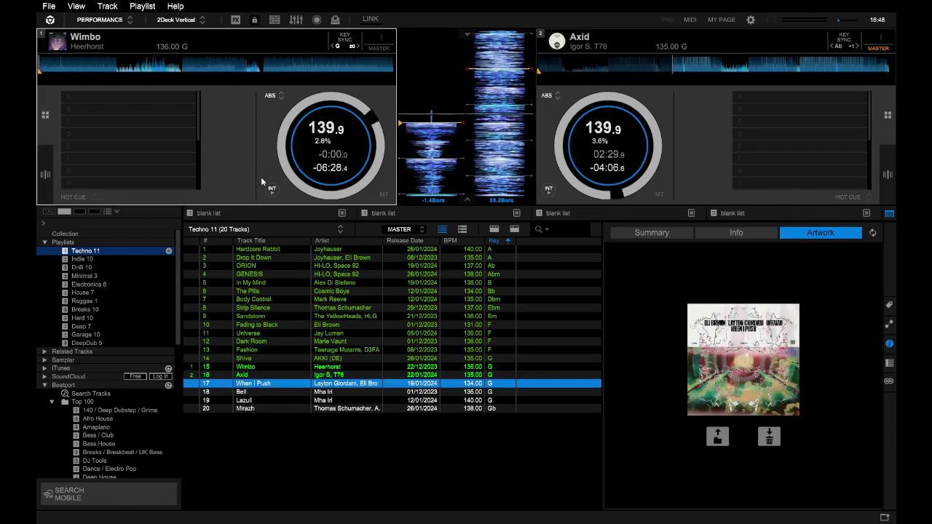
drag(339, 129, 335, 129)
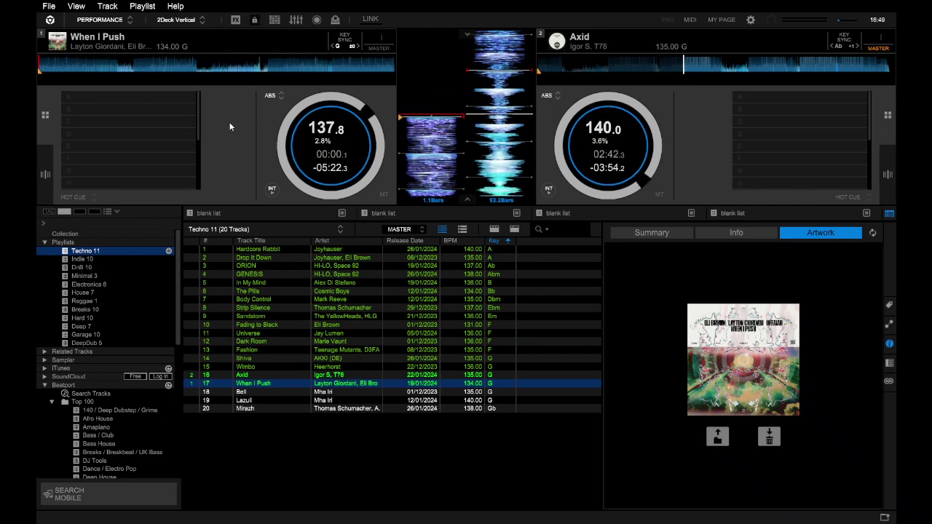
key(z)
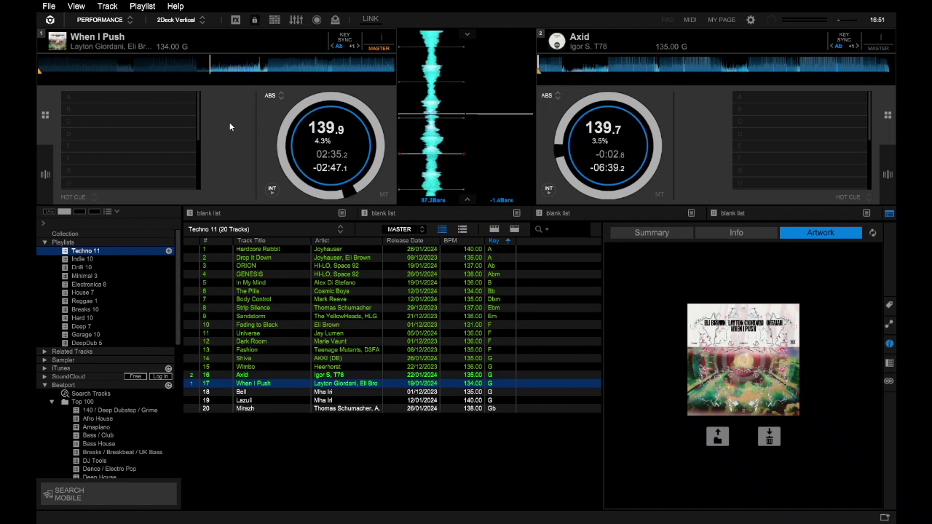
Load Bell onto deck 2 and Lazuli onto deck 1
click(258, 393)
drag(522, 254, 692, 143)
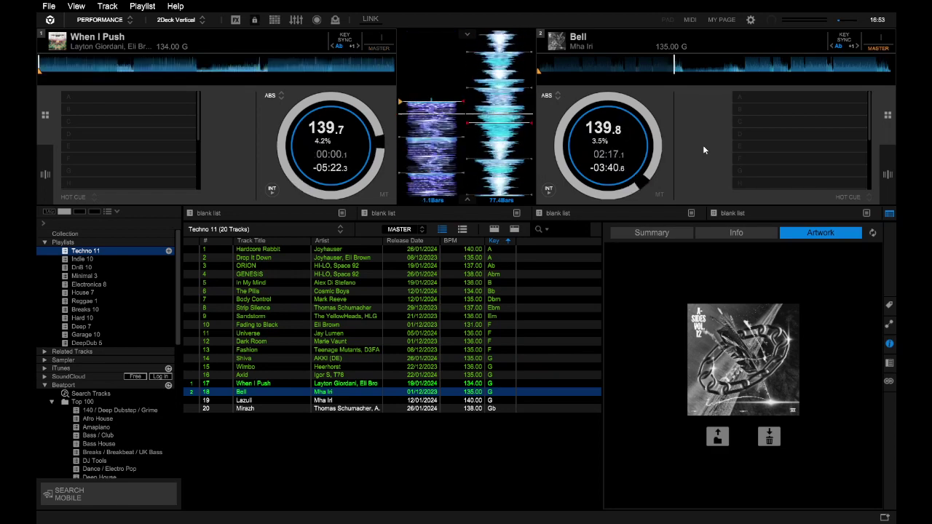
click(279, 400)
drag(302, 191, 233, 111)
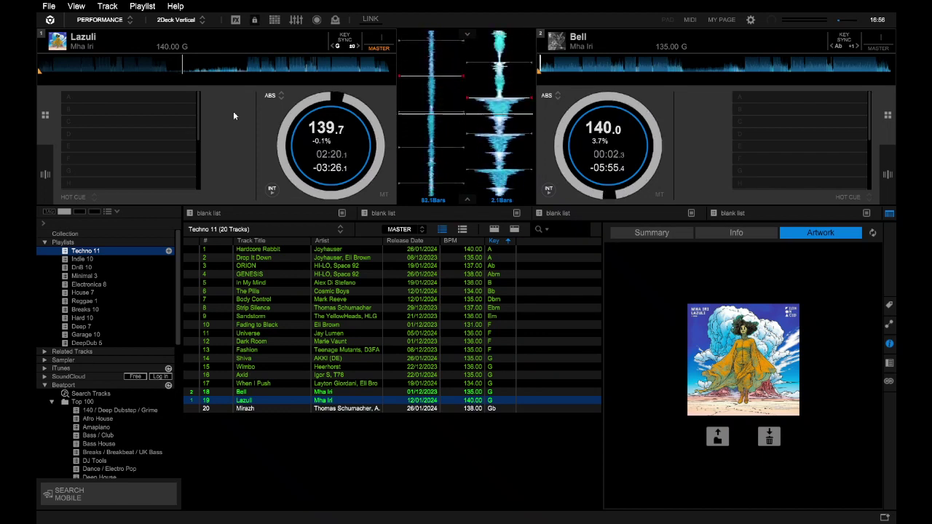
Load Mirazh, the playlist's last track, onto deck 2 and unload Lazuli from deck 1
click(275, 408)
drag(554, 197, 698, 136)
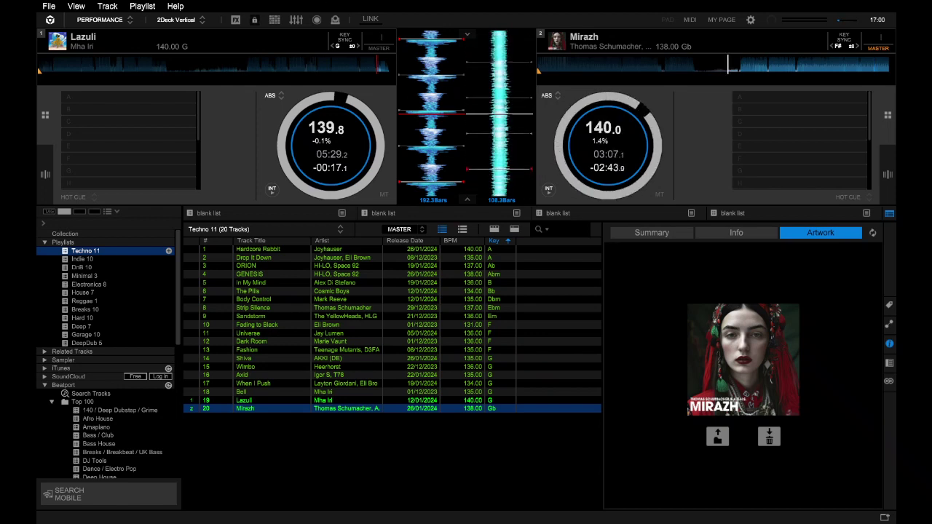
mouse_move(64, 44)
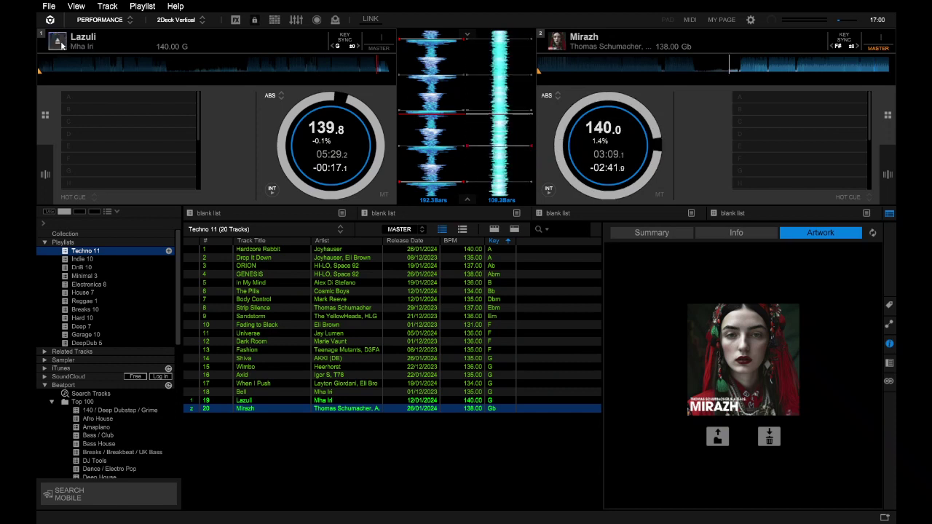
click(59, 42)
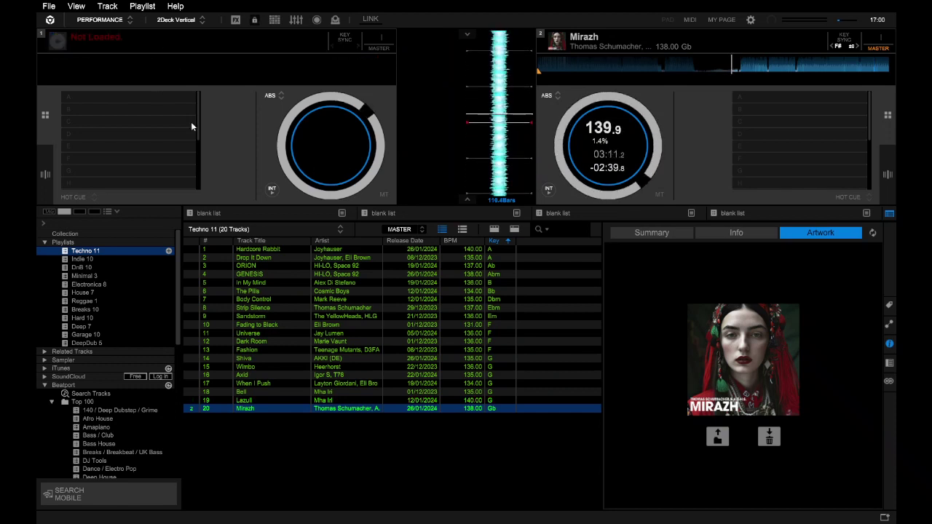